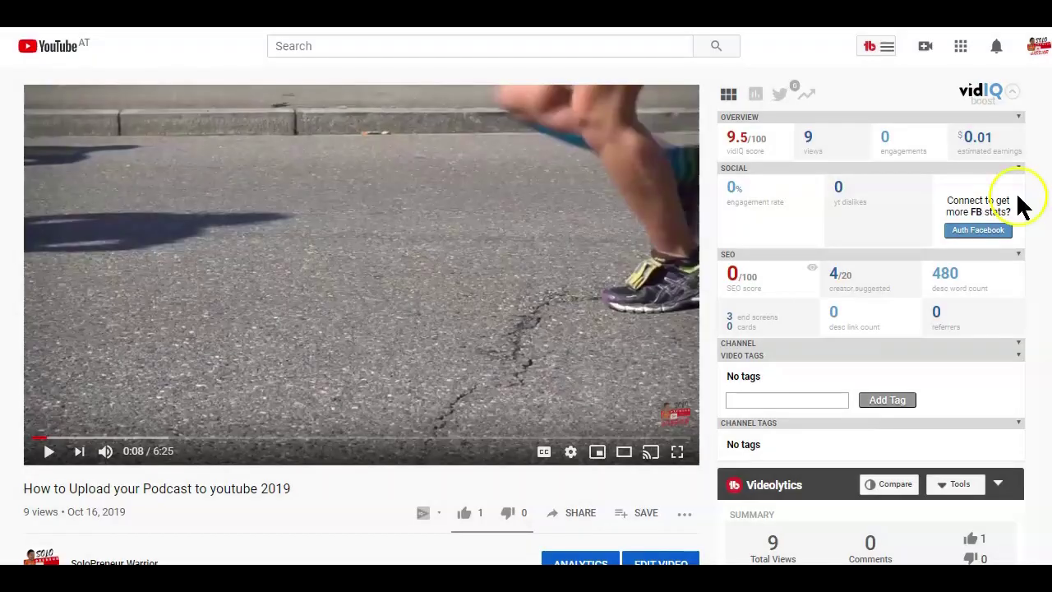
{"action": "scroll", "coordinate": [983, 200], "scroll_direction": "down", "scroll_amount": 1}
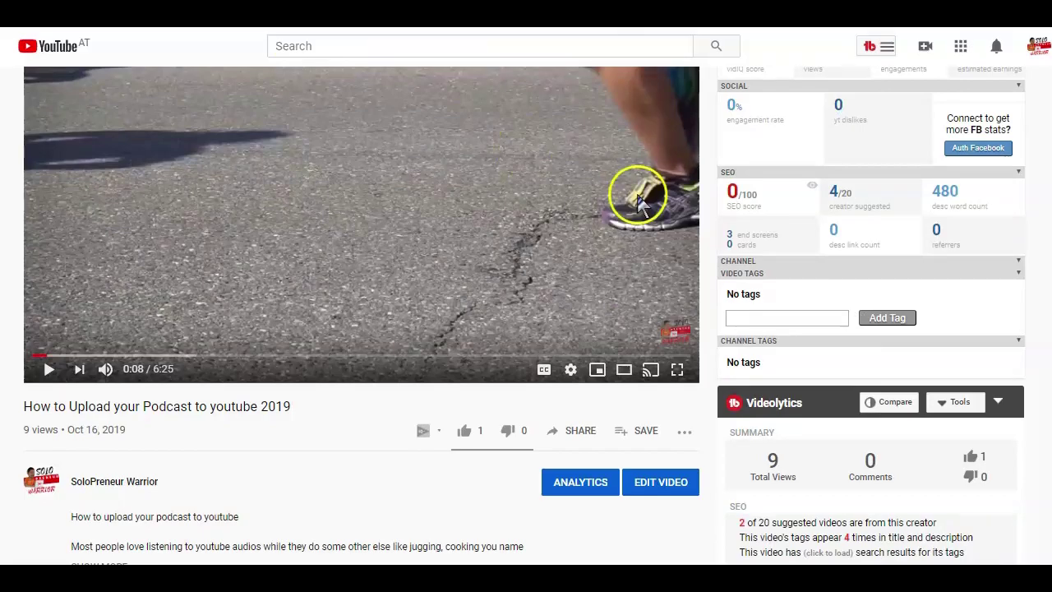
{"action": "scroll", "coordinate": [633, 191], "scroll_direction": "down", "scroll_amount": 3}
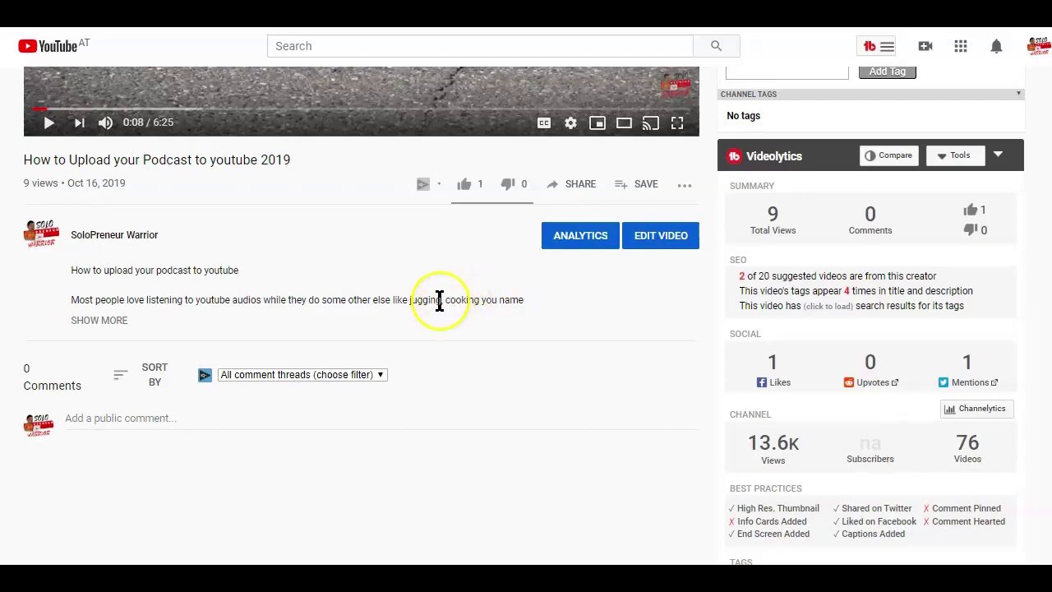
{"action": "scroll", "coordinate": [439, 301], "scroll_direction": "up", "scroll_amount": 3}
{"action": "scroll", "coordinate": [445, 311], "scroll_direction": "up", "scroll_amount": 1}
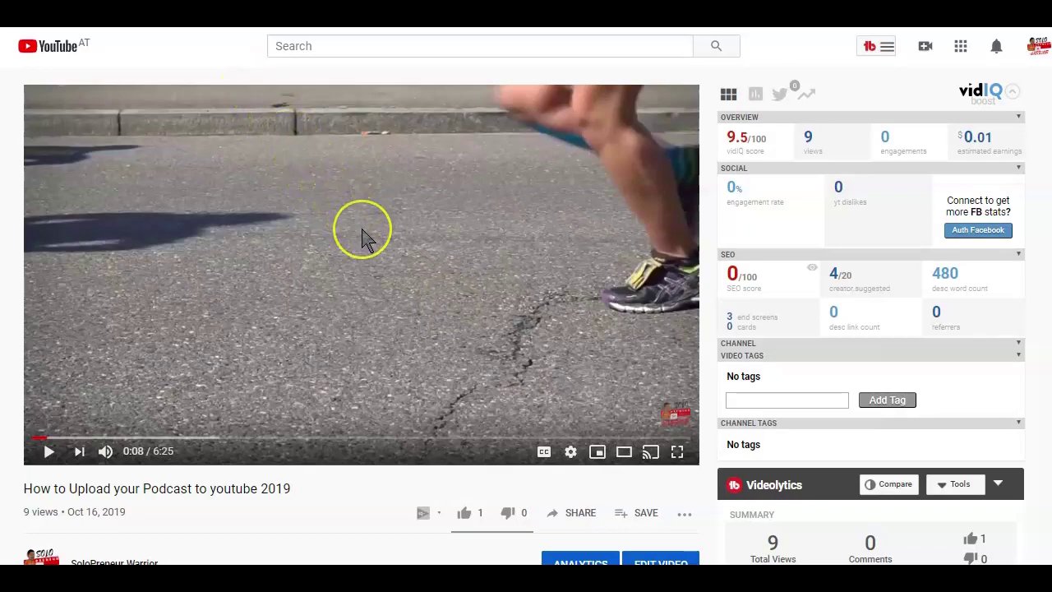
{"action": "scroll", "coordinate": [366, 239], "scroll_direction": "down", "scroll_amount": 5}
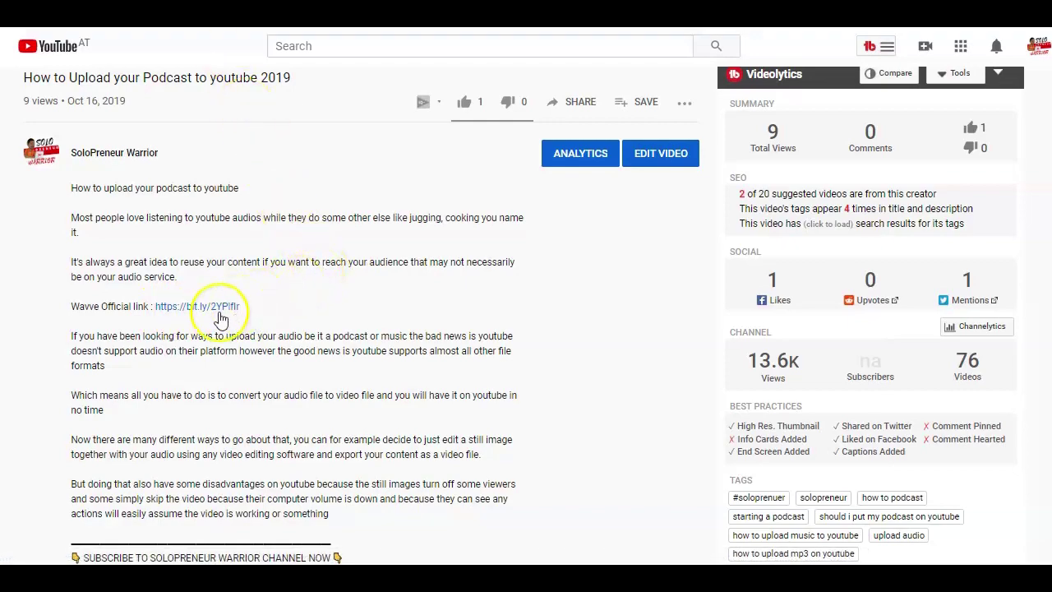
{"action": "left_click_drag", "start_coordinate": [252, 304], "coordinate": [153, 306]}
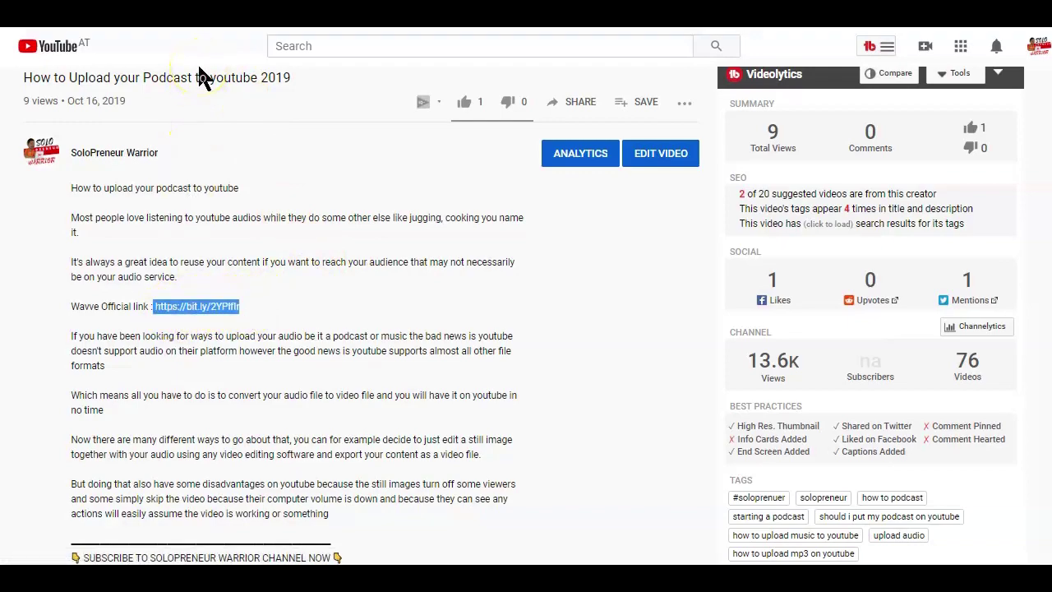
{"action": "left_click", "coordinate": [246, 308]}
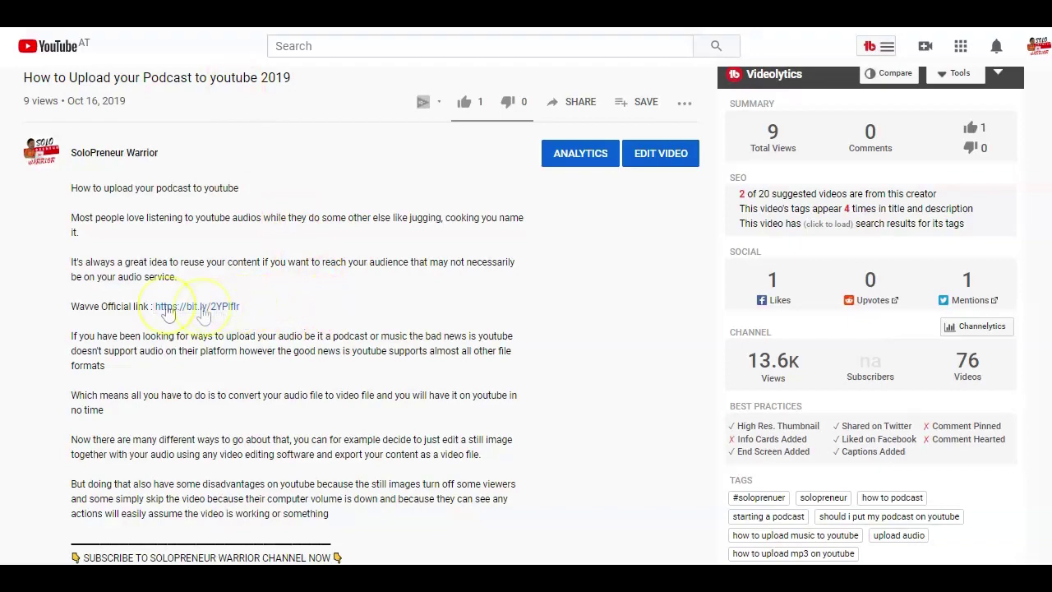
{"action": "left_click_drag", "start_coordinate": [160, 305], "coordinate": [171, 305]}
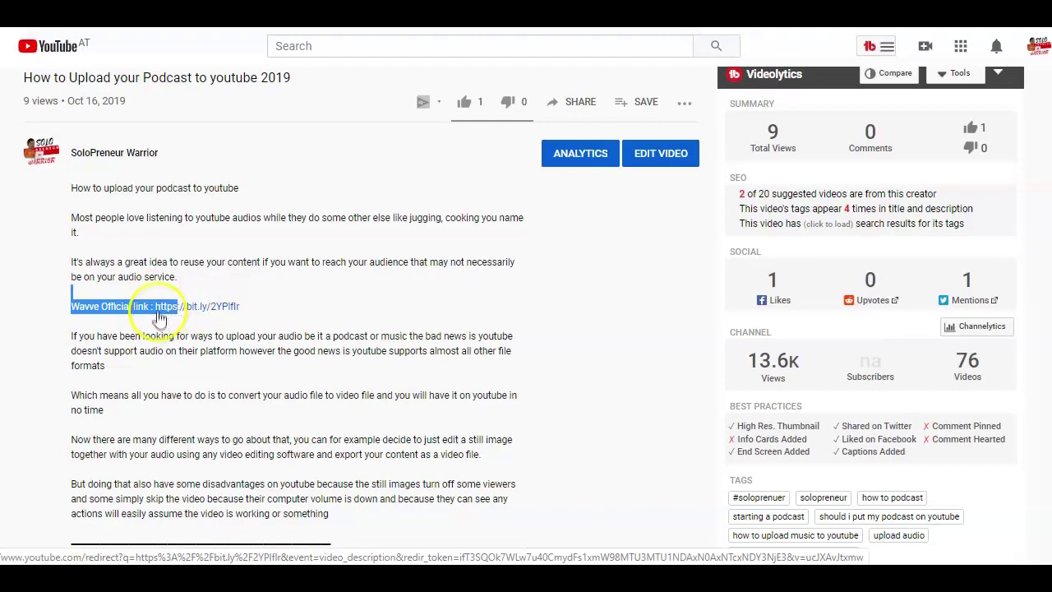
{"action": "right_click", "coordinate": [164, 313]}
{"action": "left_click", "coordinate": [170, 321]}
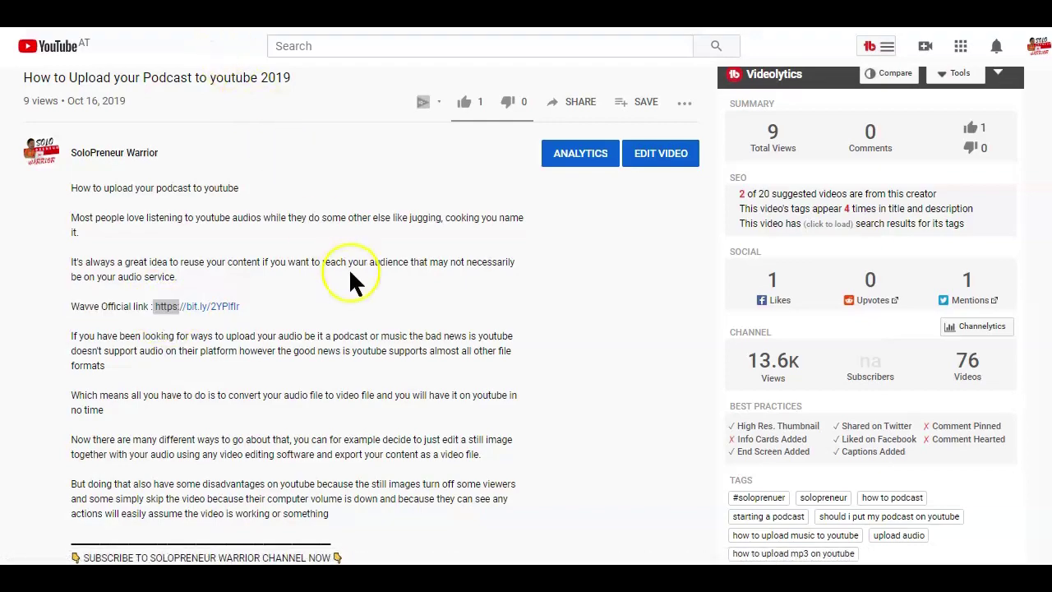
{"action": "left_click", "coordinate": [257, 302]}
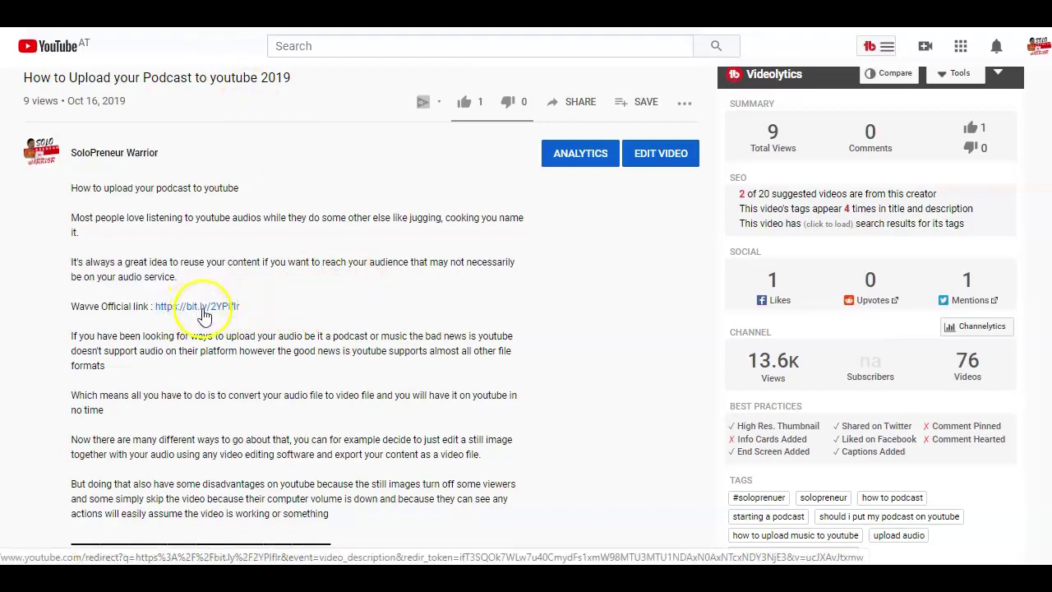
{"action": "left_click_drag", "start_coordinate": [187, 319], "coordinate": [198, 319]}
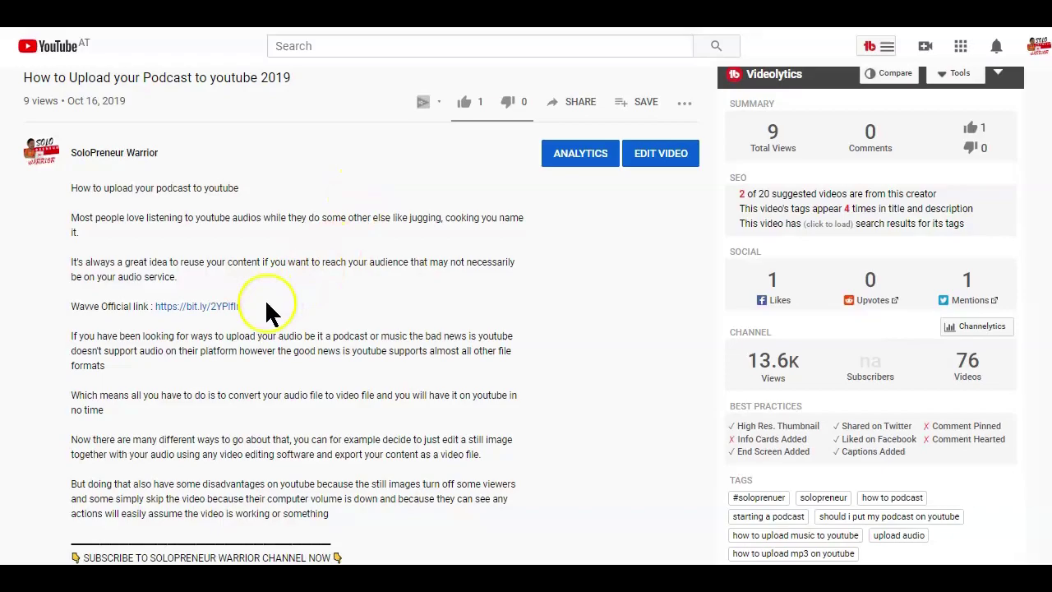
{"action": "scroll", "coordinate": [273, 304], "scroll_direction": "up", "scroll_amount": 5}
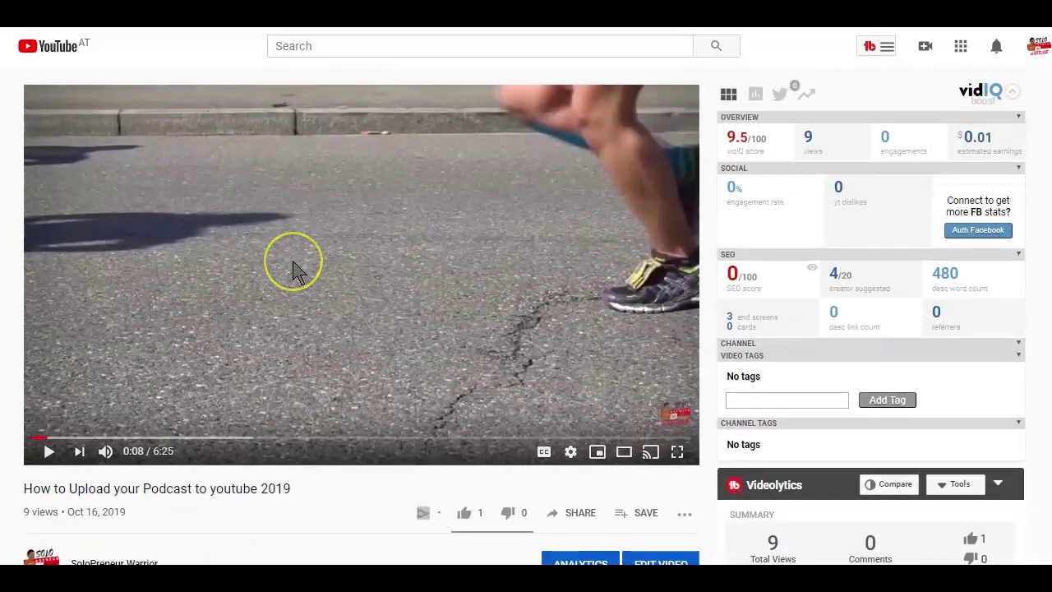
Play the podcast video, expand its suggested 5 Youtube Thumbnail Design Hacks 2019 card, and continue to the end screen
{"action": "left_click", "coordinate": [303, 261]}
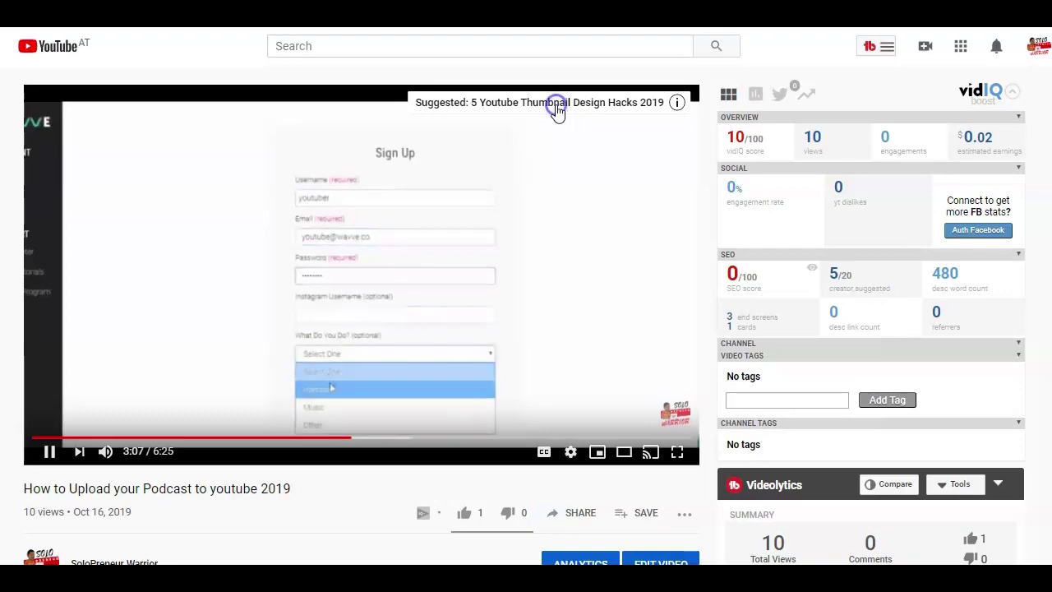
{"action": "left_click", "coordinate": [557, 107]}
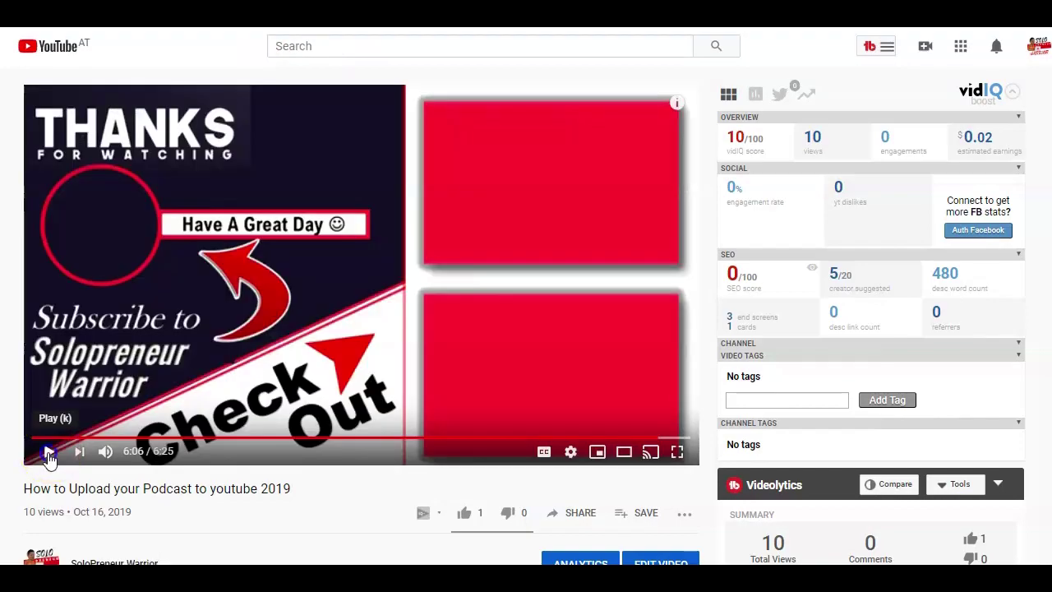
{"action": "left_click", "coordinate": [49, 453]}
{"action": "mouse_move", "coordinate": [106, 239]}
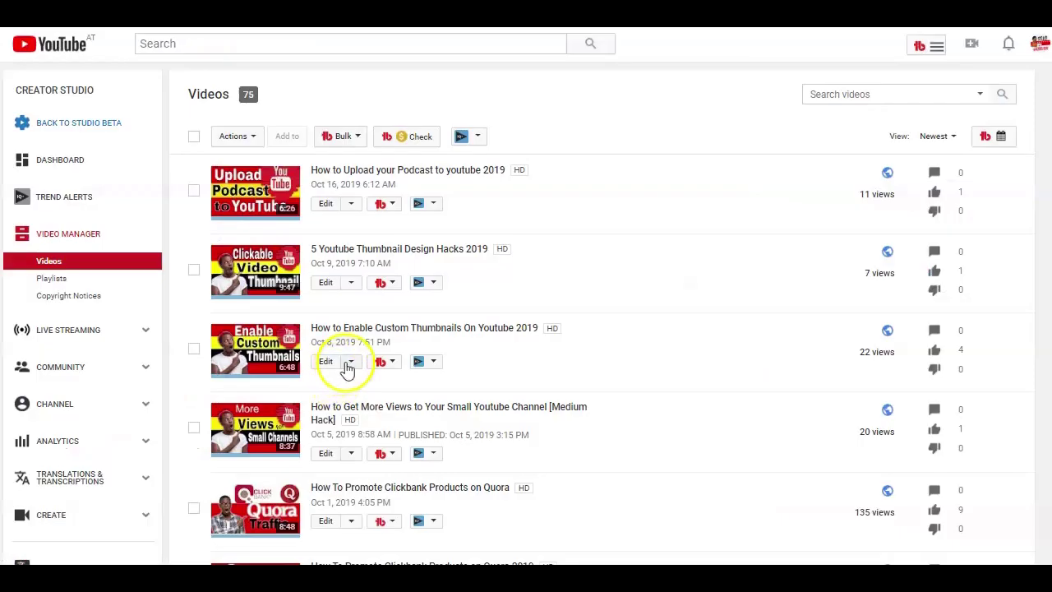
Open the cards editor for How to Enable Custom Thumbnails On Youtube 2019 and start a Video or Playlist card
{"action": "left_click", "coordinate": [323, 364]}
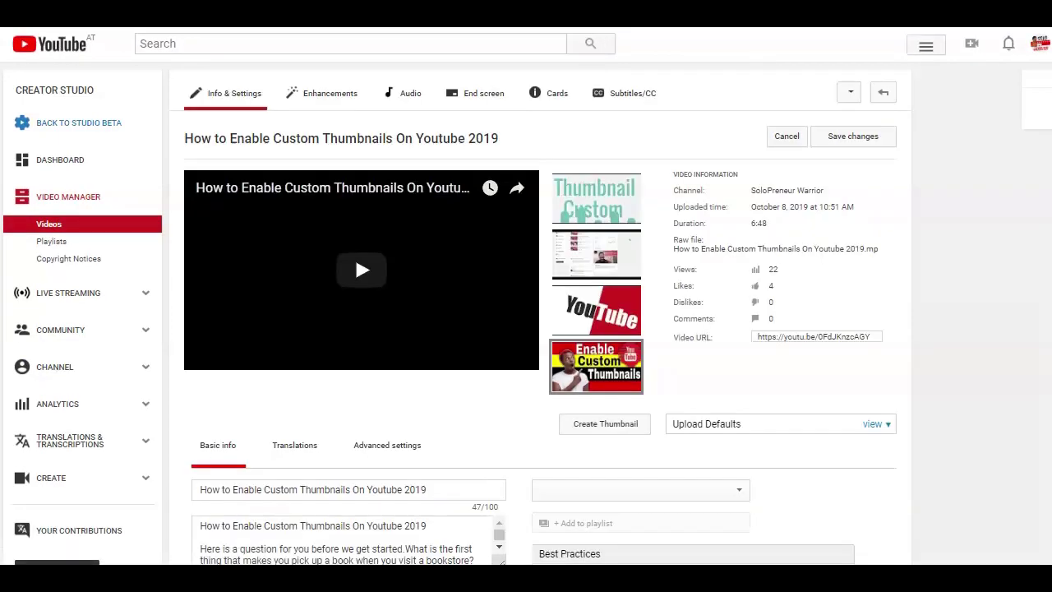
{"action": "left_click", "coordinate": [553, 95]}
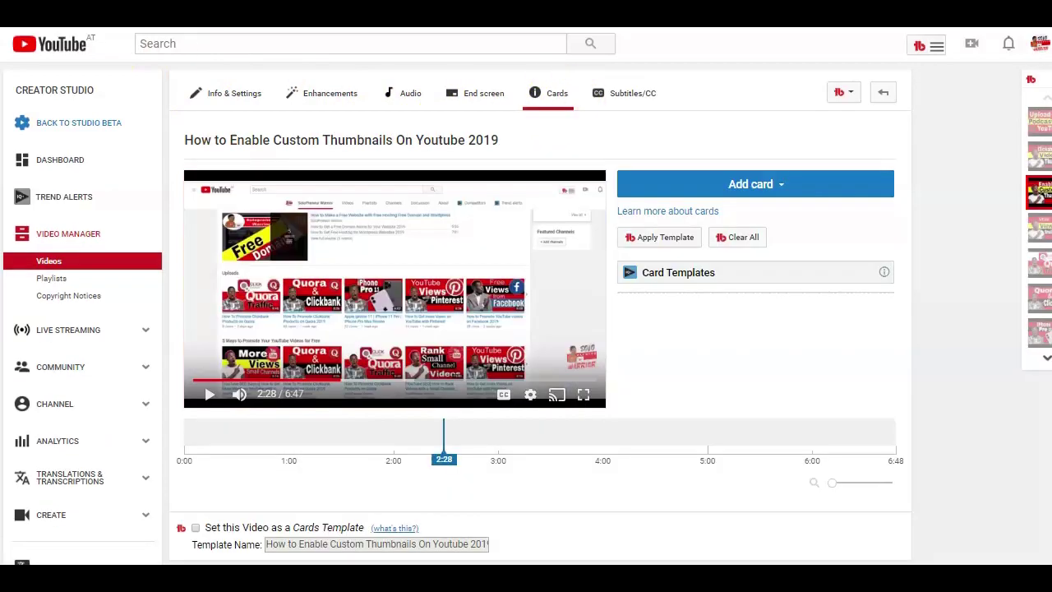
{"action": "left_click", "coordinate": [756, 187]}
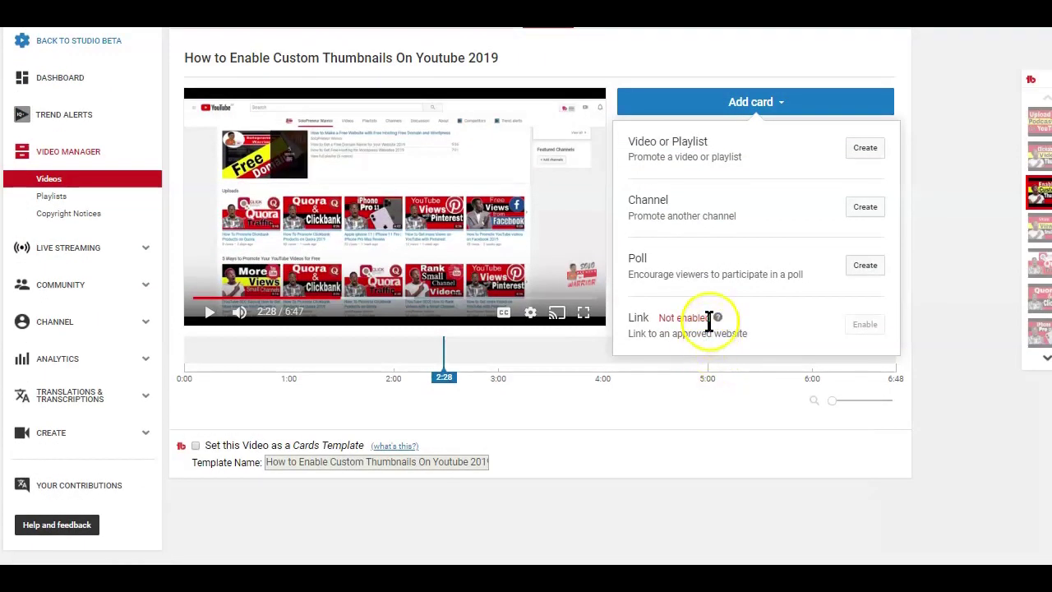
{"action": "left_click", "coordinate": [865, 148]}
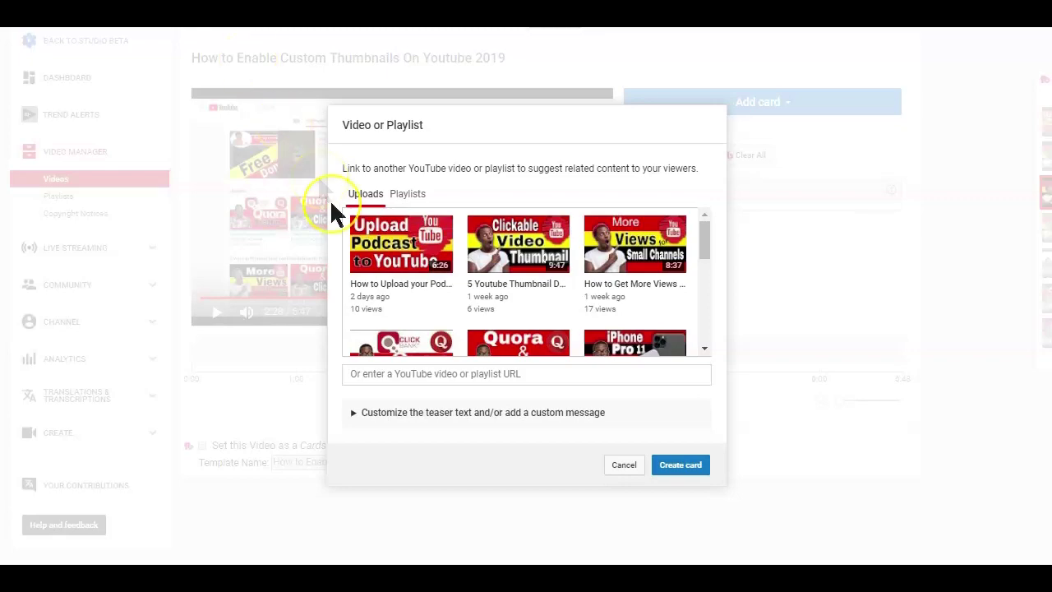
Paste the teaser text into the card's teaser field for the 5 Youtube Thumbnail Design Hacks 2019 card
{"action": "left_click", "coordinate": [476, 412]}
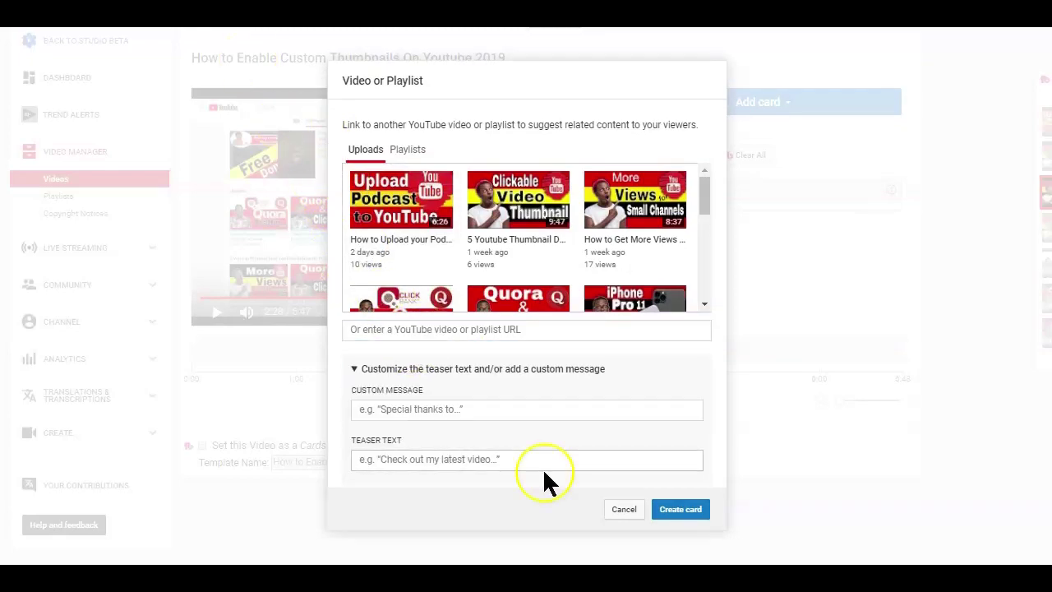
{"action": "left_click", "coordinate": [435, 457]}
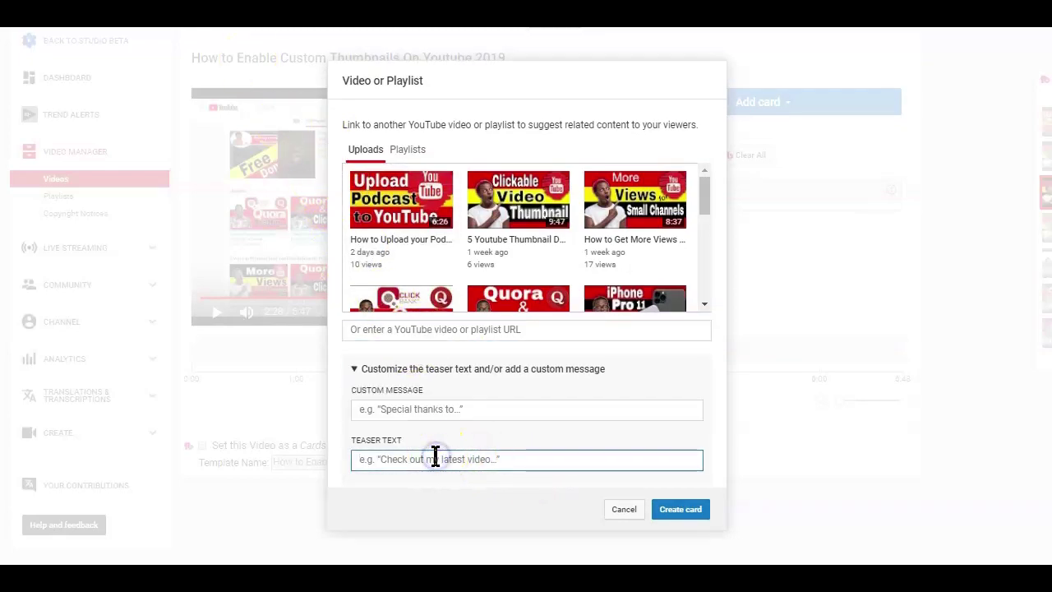
{"action": "type", "text": "5 Youtube Thumbnail Hacks"}
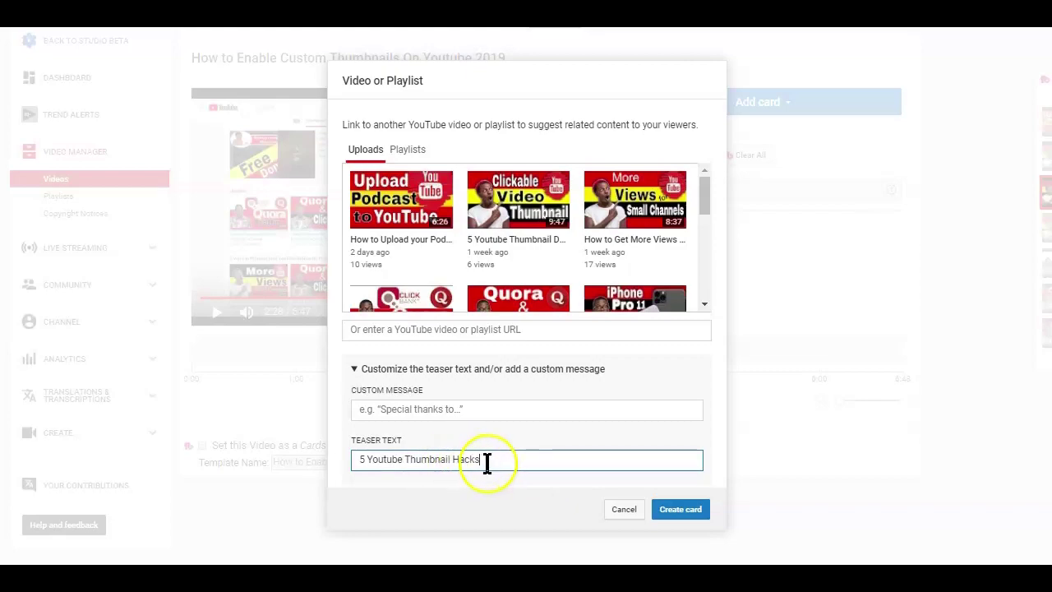
{"action": "left_click_drag", "start_coordinate": [357, 457], "coordinate": [485, 459]}
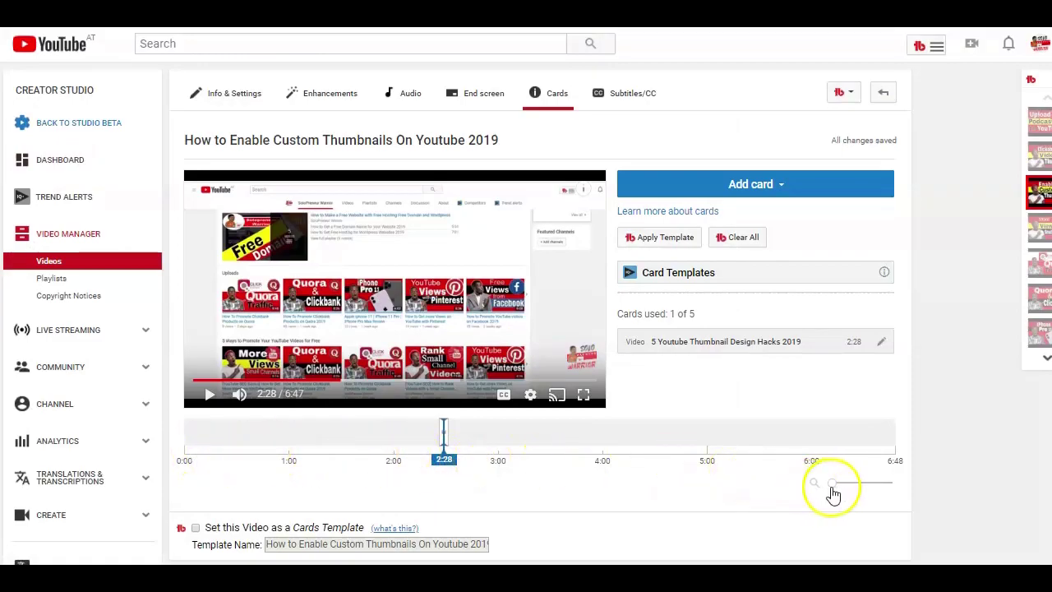
Move the 5 Youtube Thumbnail Design Hacks 2019 card from 2:28 to 2:29, leaving its settings unchanged
{"action": "left_click_drag", "start_coordinate": [835, 491], "coordinate": [853, 488]}
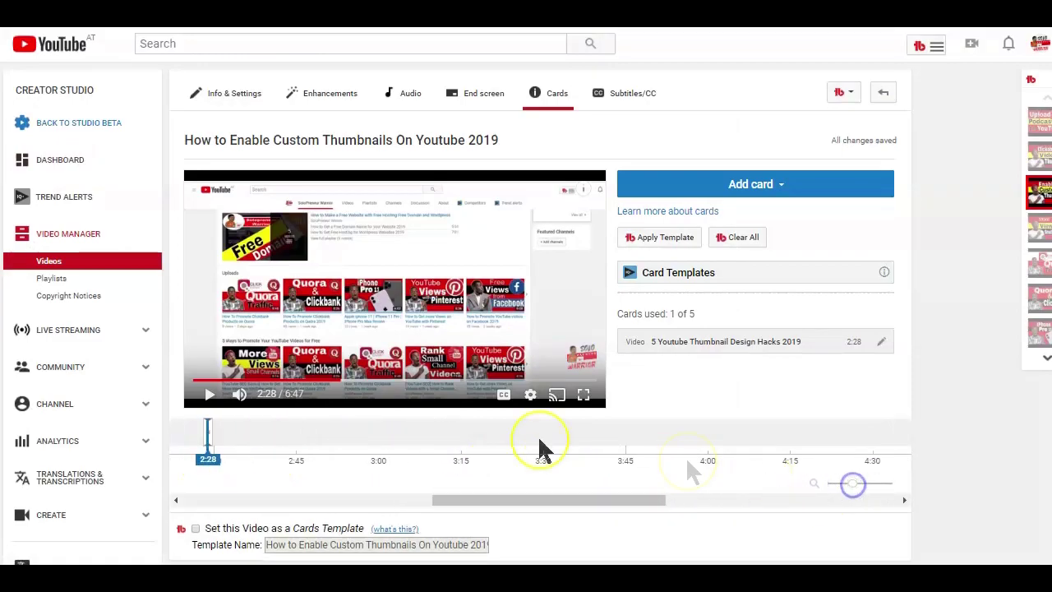
{"action": "left_click_drag", "start_coordinate": [208, 434], "coordinate": [212, 434]}
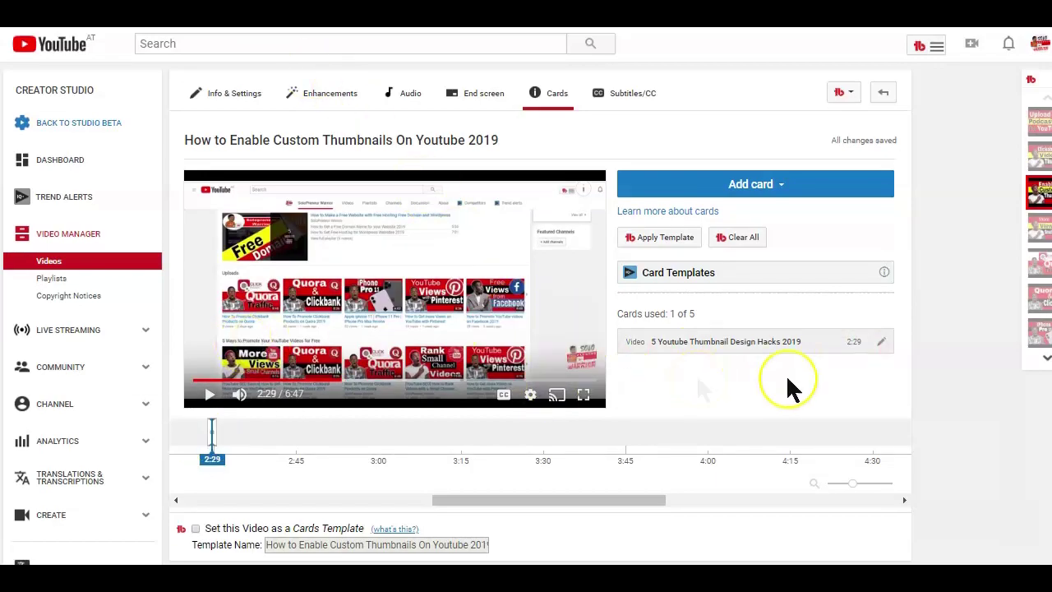
{"action": "left_click", "coordinate": [882, 343]}
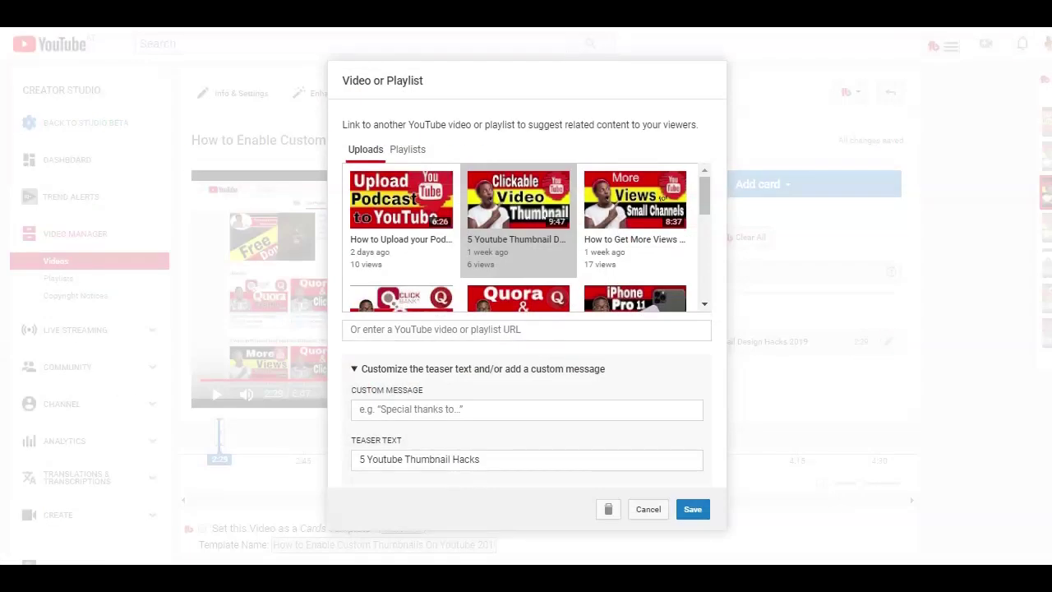
{"action": "left_click", "coordinate": [647, 510]}
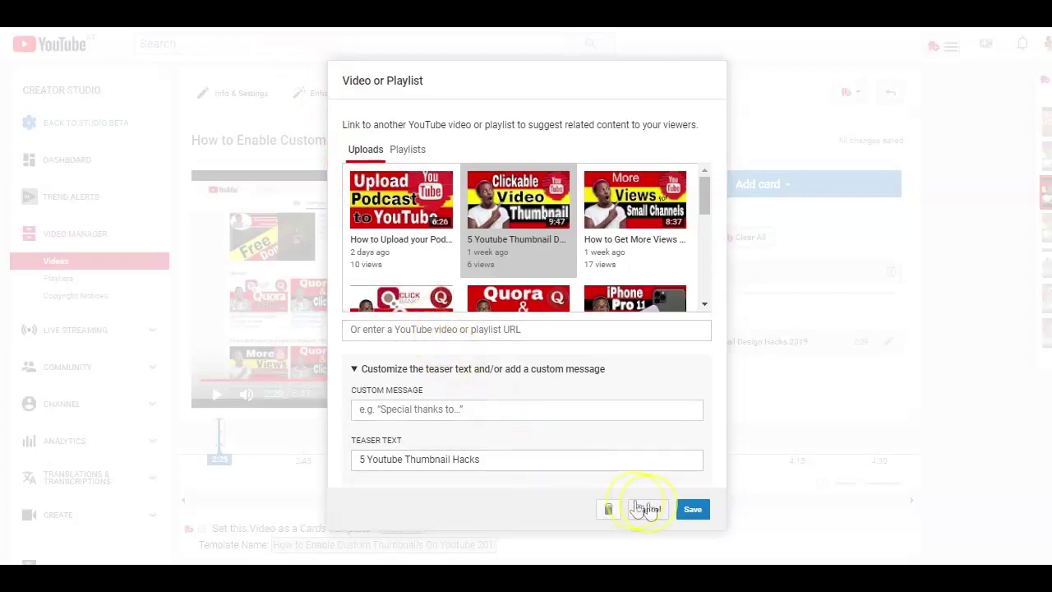
{"action": "left_click", "coordinate": [649, 509]}
{"action": "left_click", "coordinate": [648, 509]}
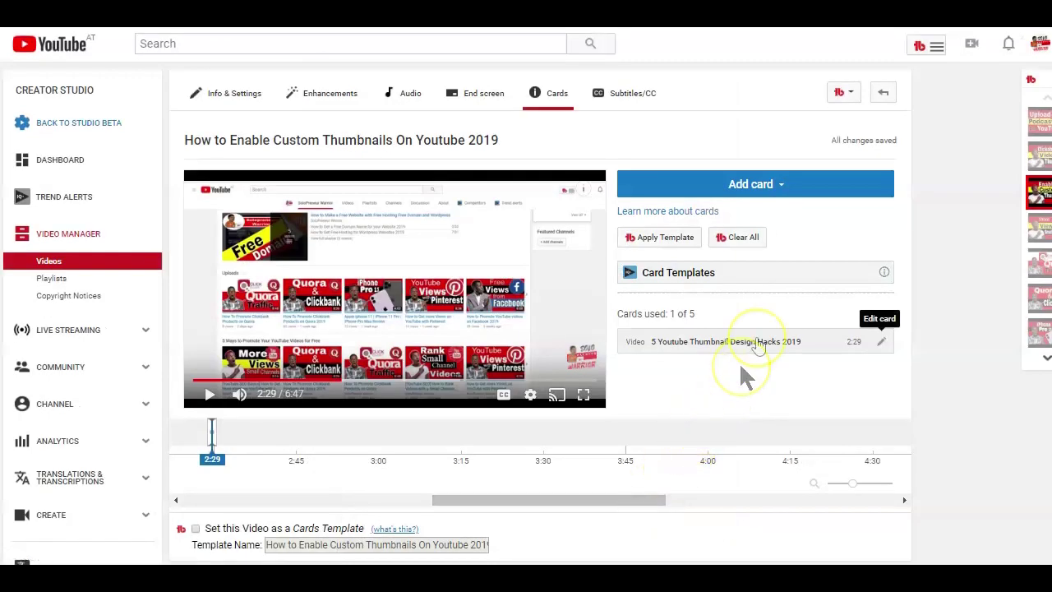
{"action": "left_click", "coordinate": [769, 183]}
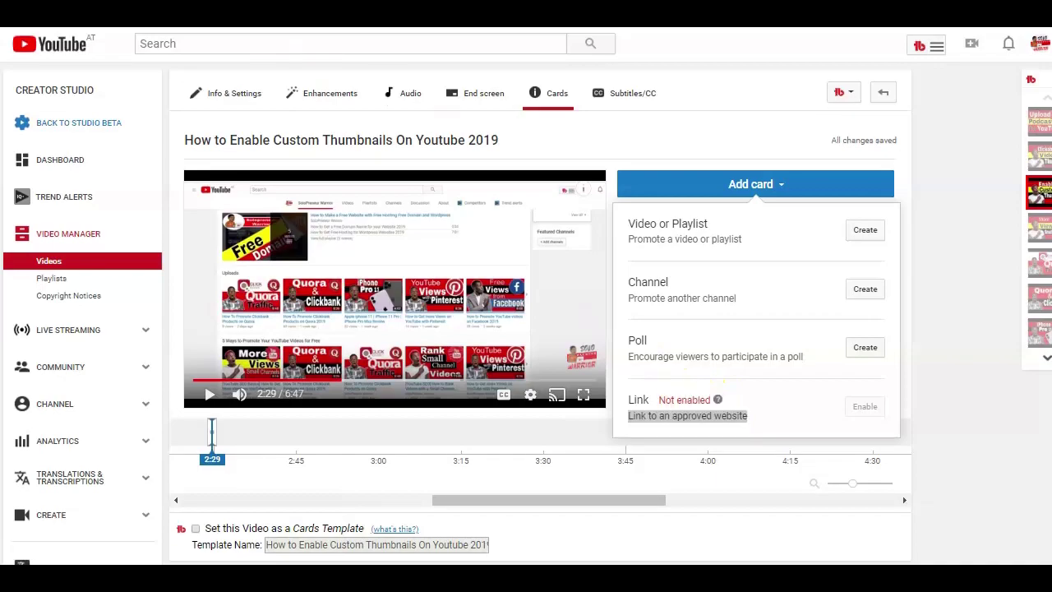
Close the Add card type list, keeping just the one video card (1 of 5 used)
{"action": "left_click", "coordinate": [755, 136]}
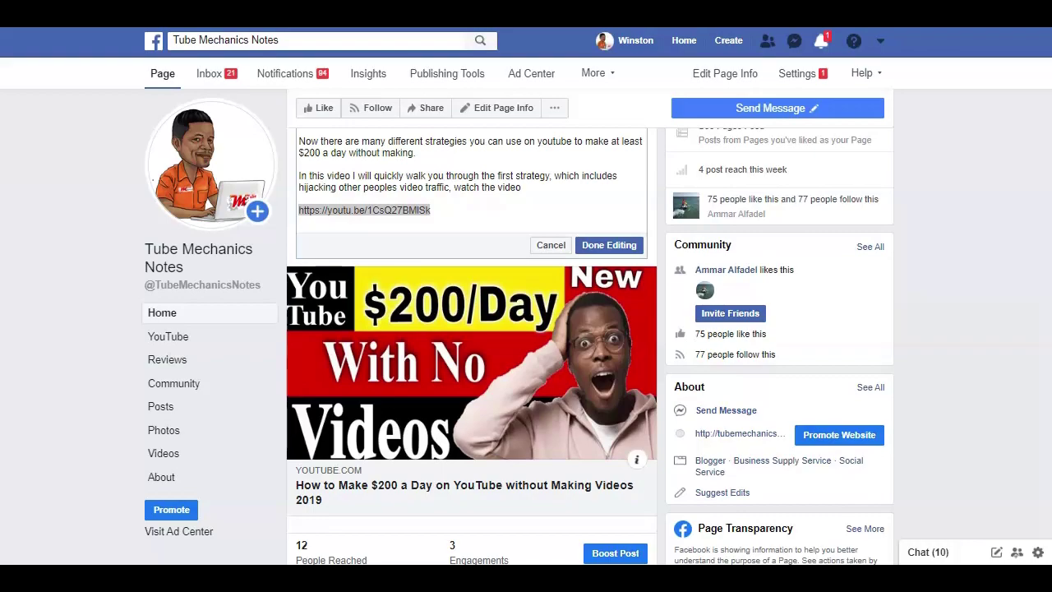
Select the youtu.be link at the end of the August 18 post text, then clear the selection
{"action": "left_click_drag", "start_coordinate": [439, 203], "coordinate": [301, 208]}
{"action": "scroll", "coordinate": [535, 305], "scroll_direction": "up", "scroll_amount": 2}
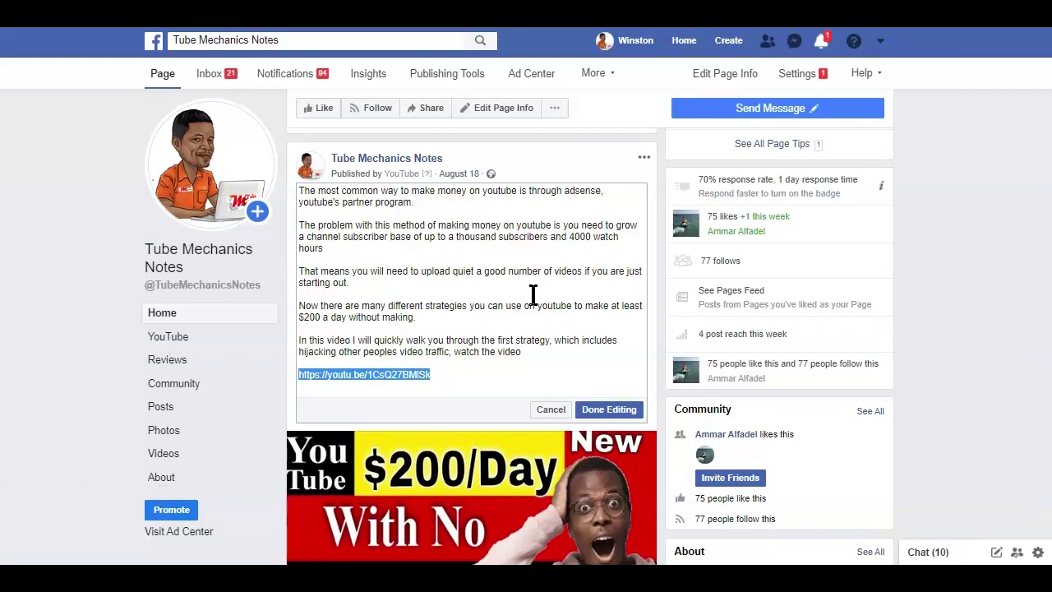
{"action": "left_click_drag", "start_coordinate": [444, 375], "coordinate": [318, 163]}
{"action": "left_click", "coordinate": [403, 293]}
{"action": "scroll", "coordinate": [680, 304], "scroll_direction": "down", "scroll_amount": 3}
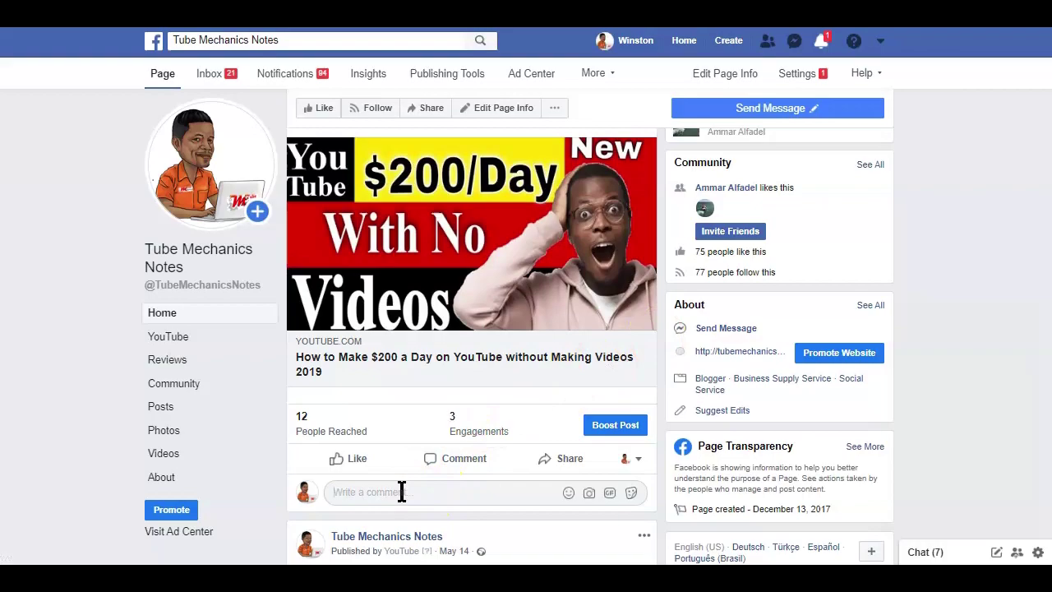
Leave the post unchanged, trying the comment box and link preview, then scroll the page
{"action": "left_click", "coordinate": [372, 492]}
{"action": "left_click", "coordinate": [371, 493]}
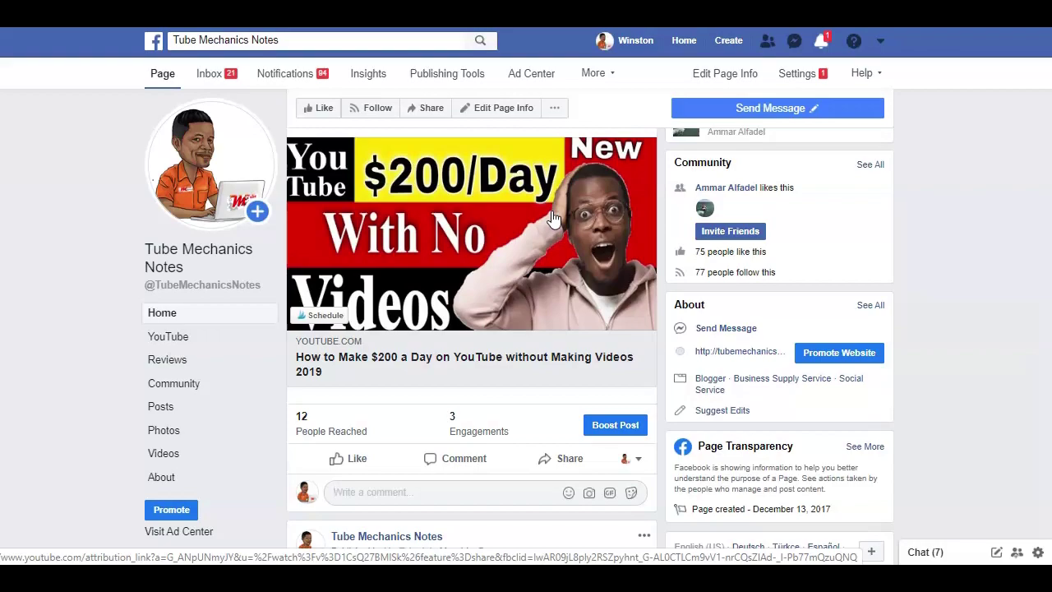
{"action": "left_click", "coordinate": [530, 254]}
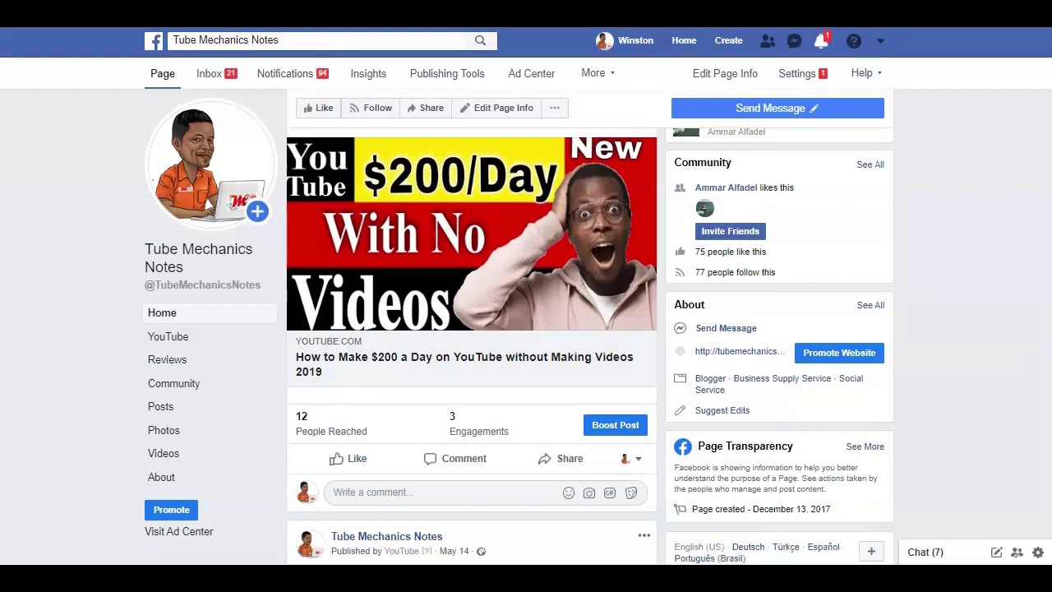
{"action": "scroll", "coordinate": [466, 249], "scroll_direction": "up", "scroll_amount": 3}
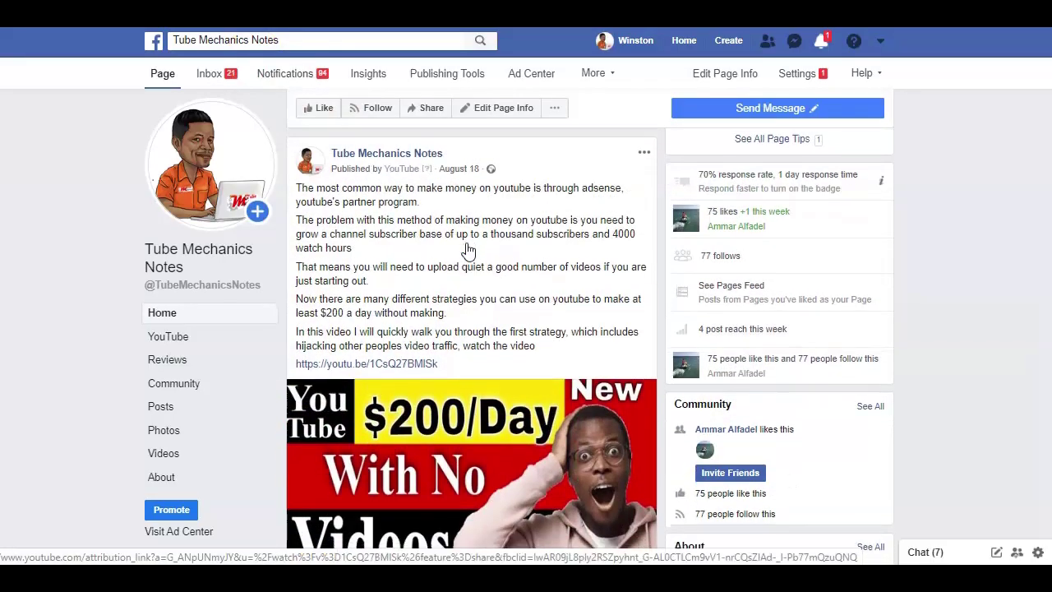
{"action": "scroll", "coordinate": [467, 250], "scroll_direction": "down", "scroll_amount": 4}
{"action": "scroll", "coordinate": [467, 247], "scroll_direction": "down", "scroll_amount": 6}
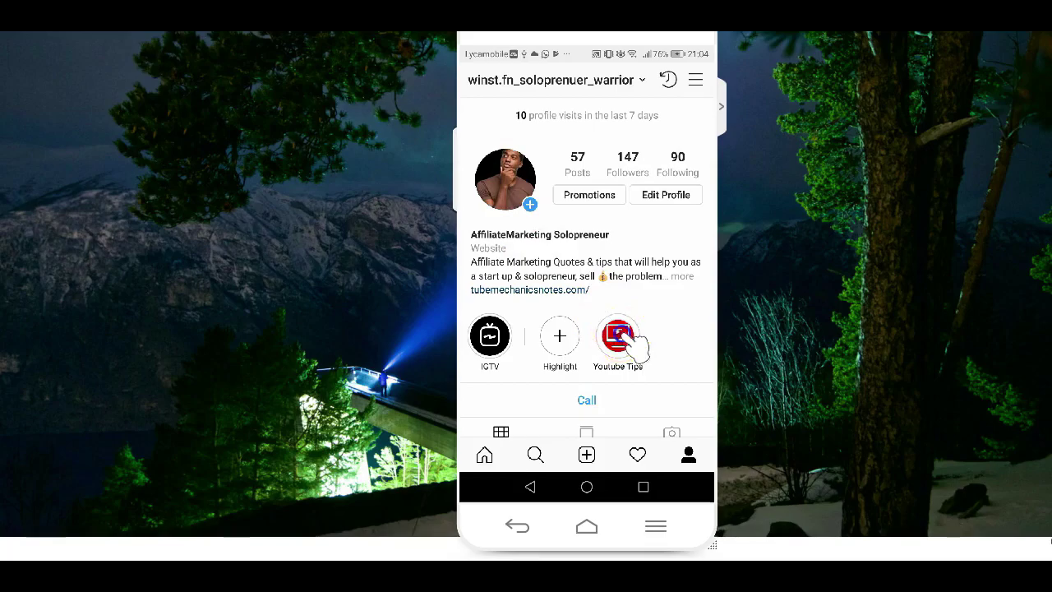
Open the Youtube Tips highlight and follow its swipe-up link to the $100-per-day video
{"action": "left_click", "coordinate": [630, 333]}
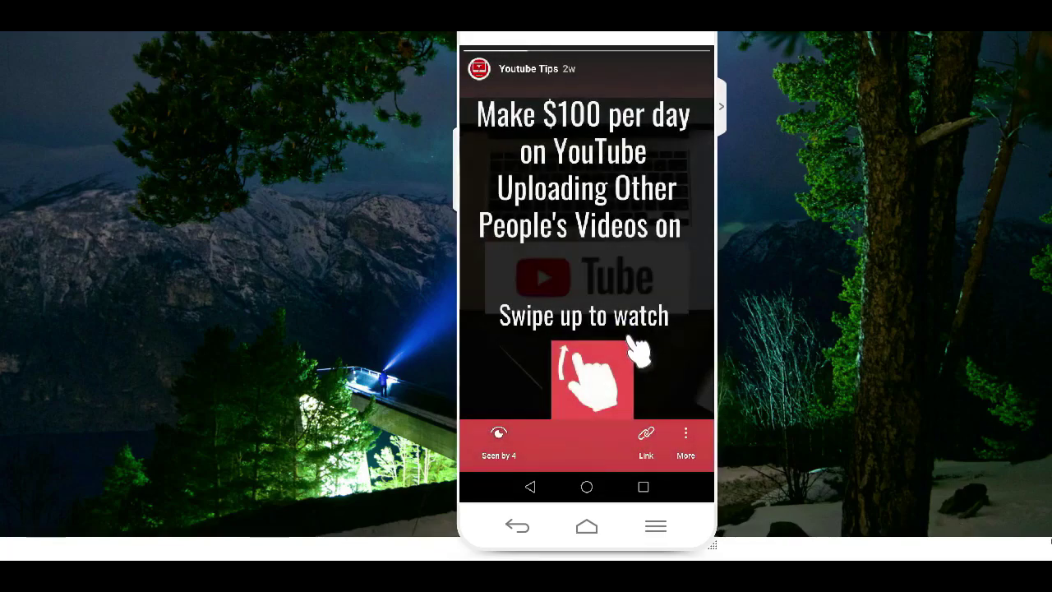
{"action": "left_click", "coordinate": [596, 339]}
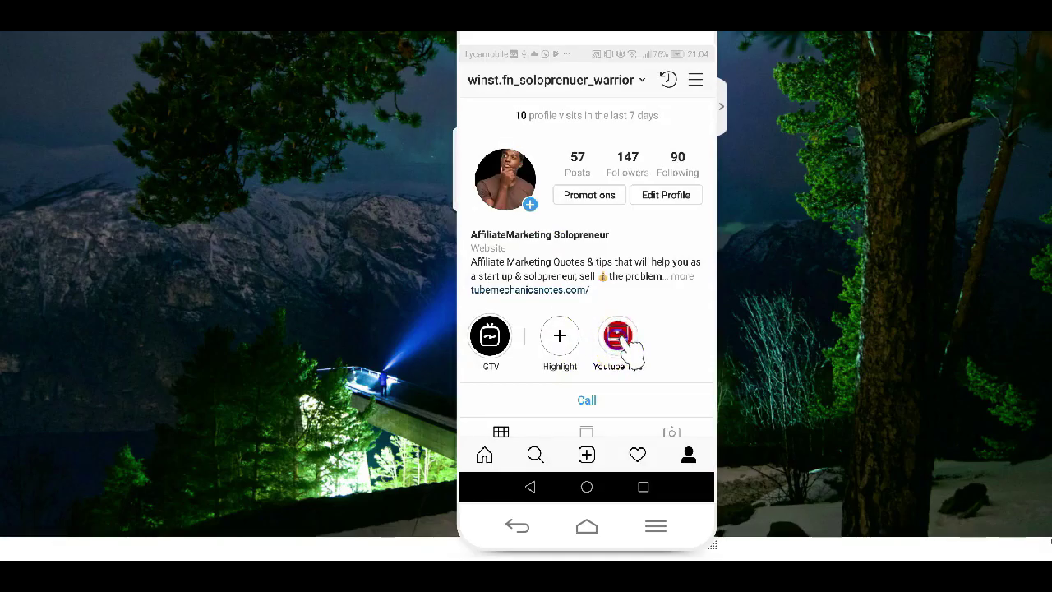
{"action": "left_click", "coordinate": [600, 387]}
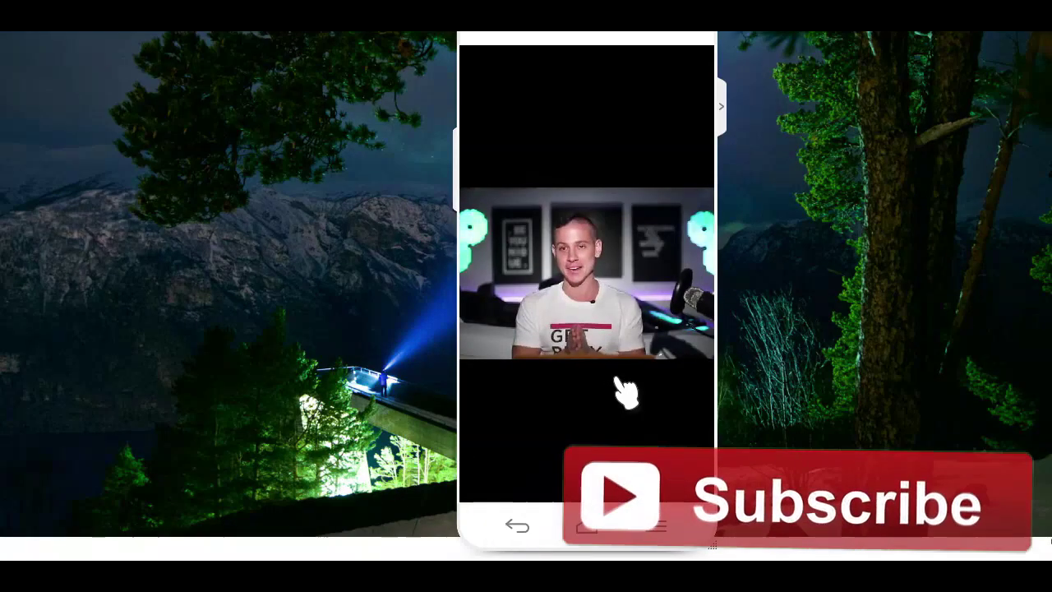
{"action": "left_click", "coordinate": [618, 360]}
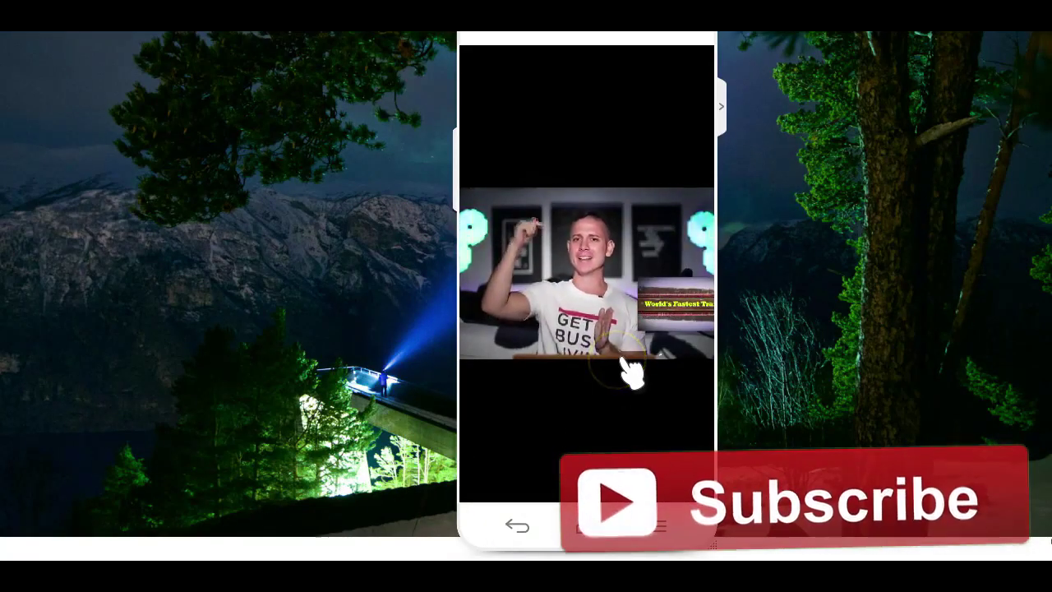
{"action": "left_click", "coordinate": [639, 337]}
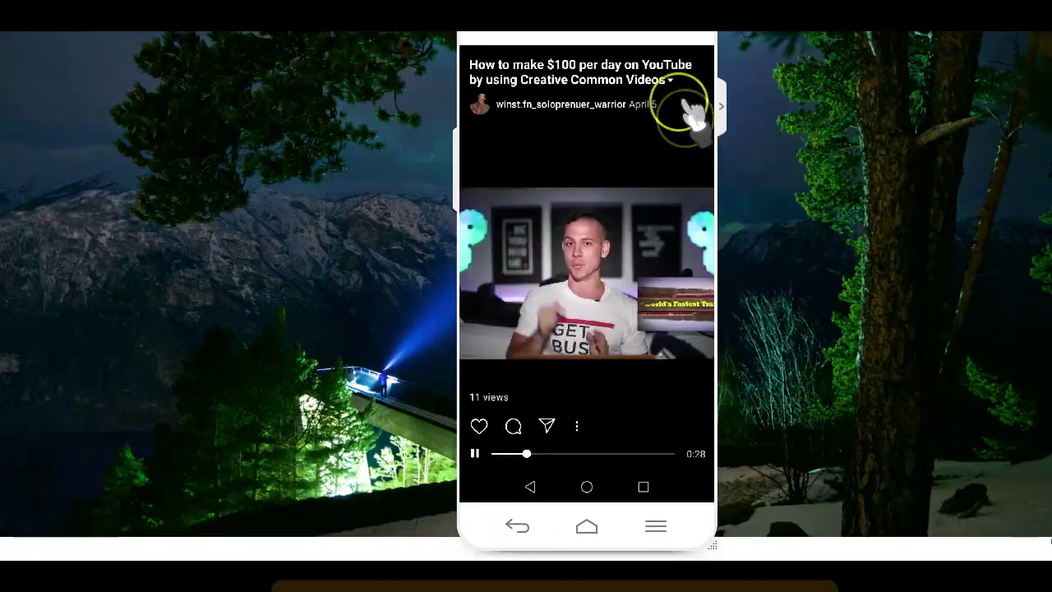
Expand the video's description, open its YouTube link, then reopen the highlight's swipe-up prompt
{"action": "left_click", "coordinate": [677, 84]}
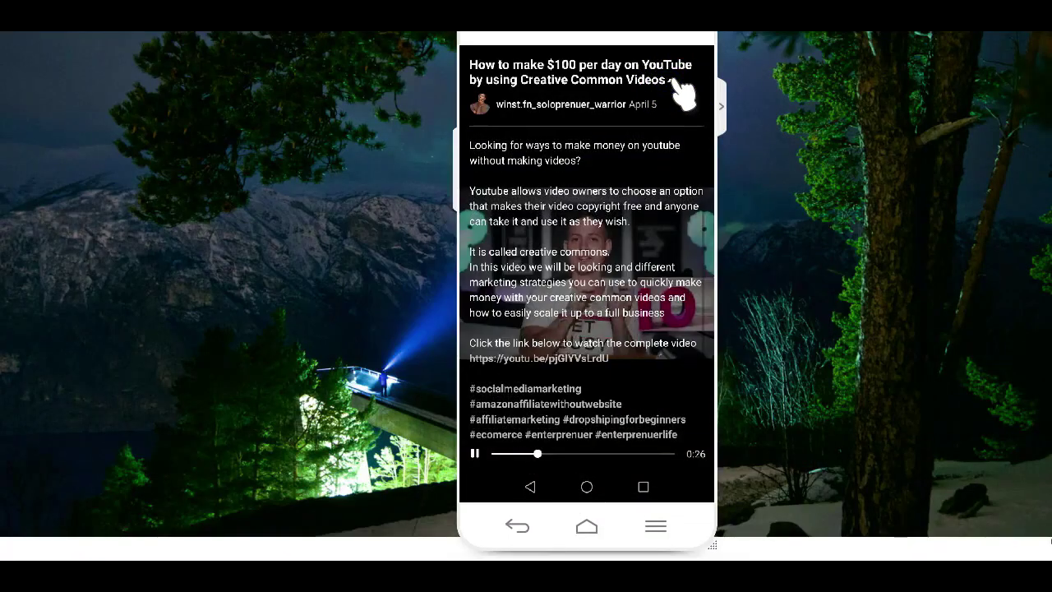
{"action": "left_click", "coordinate": [579, 350]}
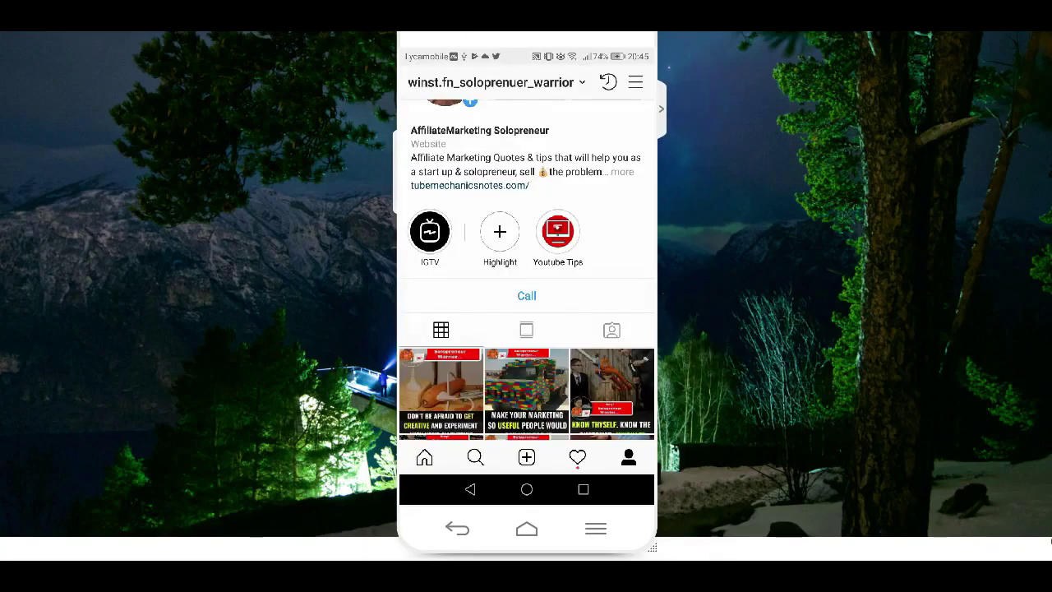
{"action": "left_click", "coordinate": [563, 232]}
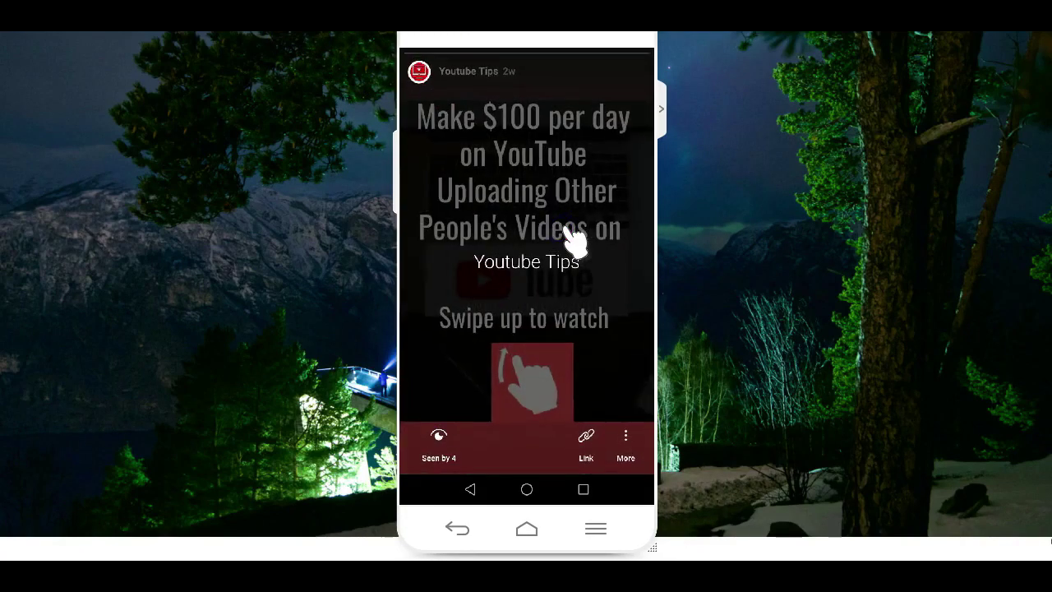
{"action": "left_click", "coordinate": [559, 259]}
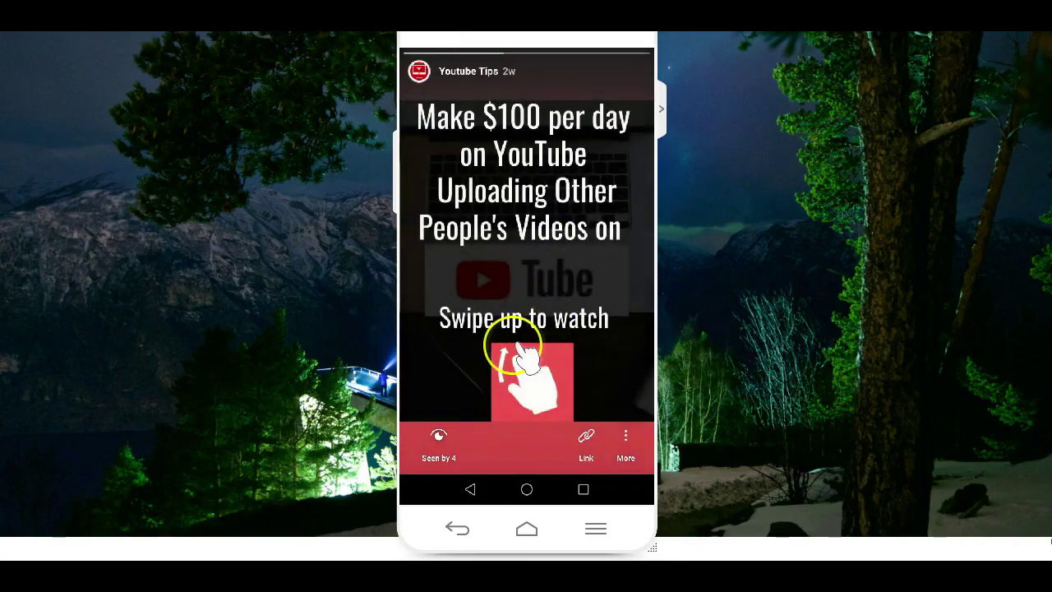